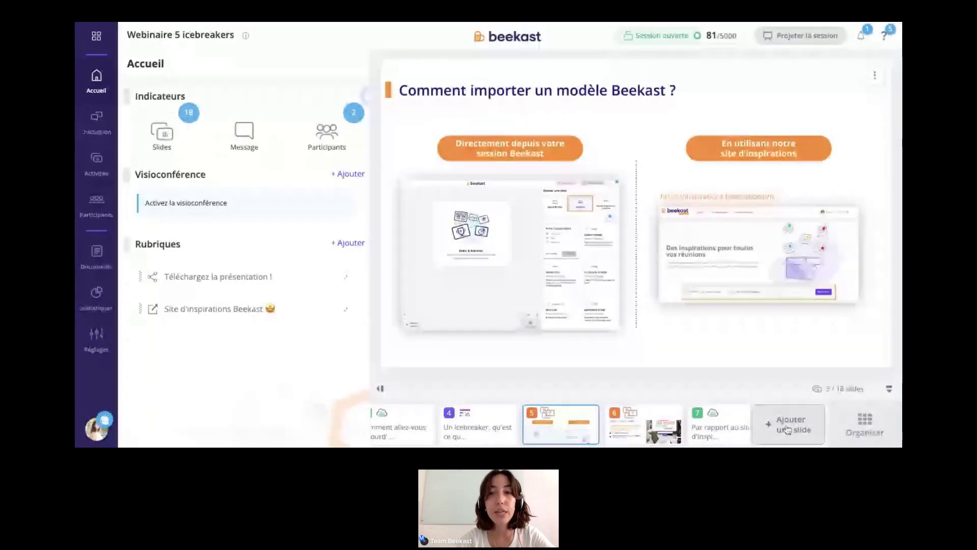
- Start adding a slide and look through the available activity and content slide types
{"action": "left_click", "coordinate": [788, 429]}
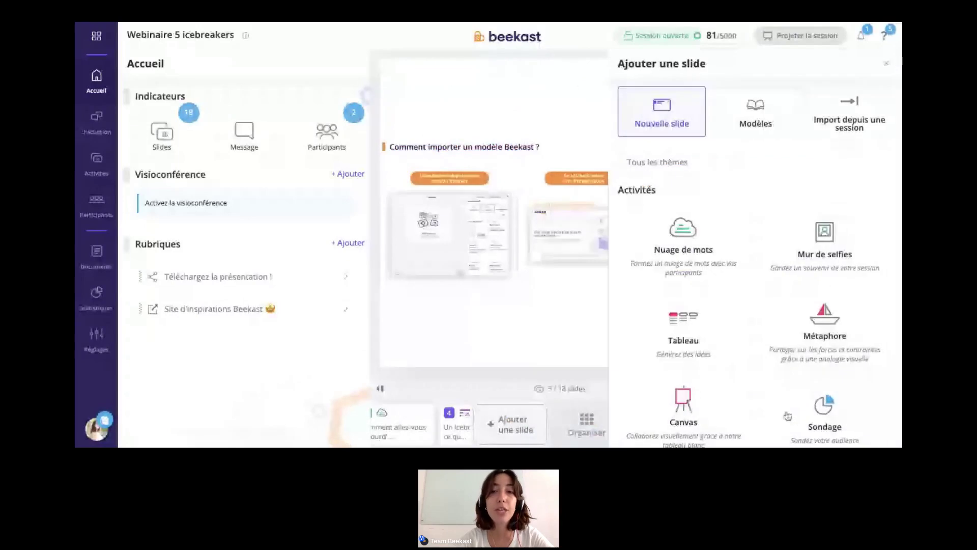
{"action": "scroll", "coordinate": [750, 297], "scroll_direction": "down", "scroll_amount": 5}
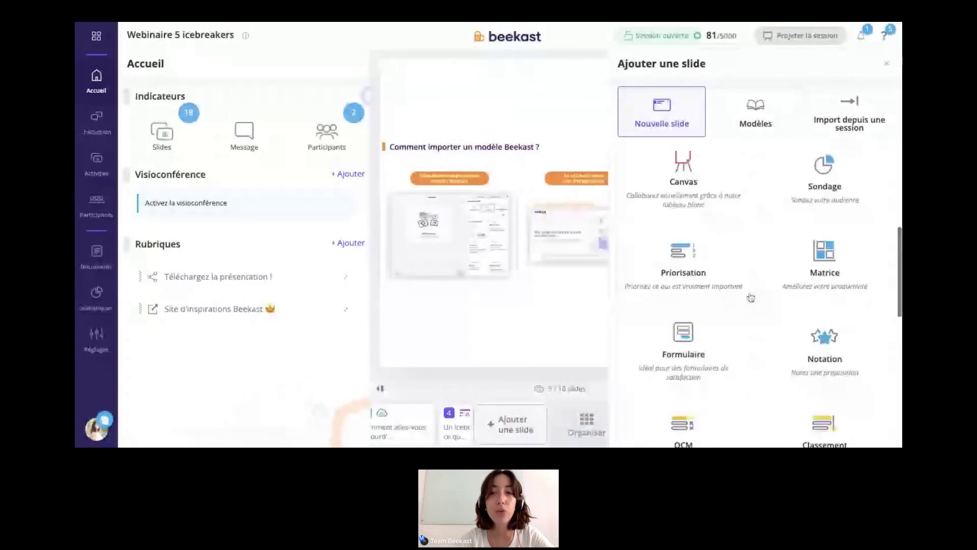
{"action": "scroll", "coordinate": [750, 297], "scroll_direction": "down", "scroll_amount": 8}
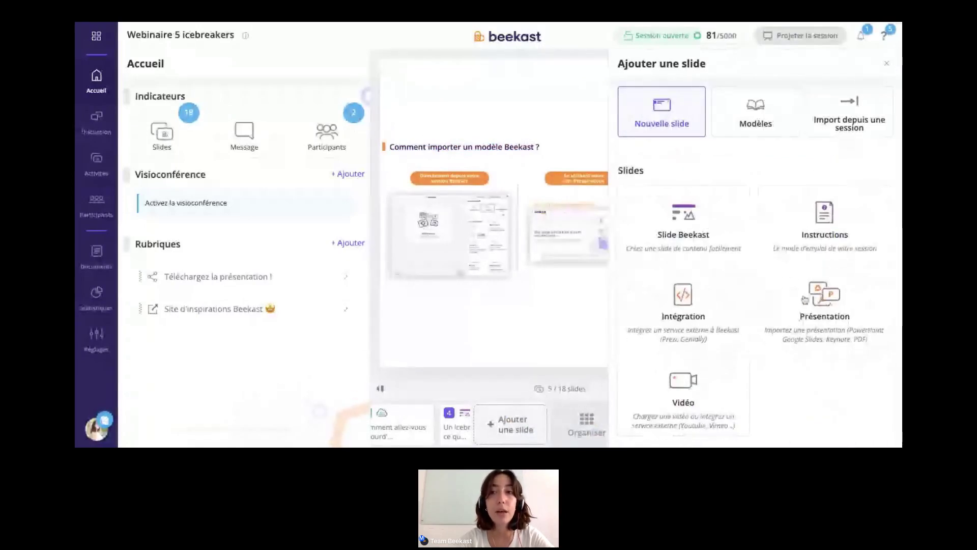
{"action": "scroll", "coordinate": [805, 299], "scroll_direction": "up", "scroll_amount": 13}
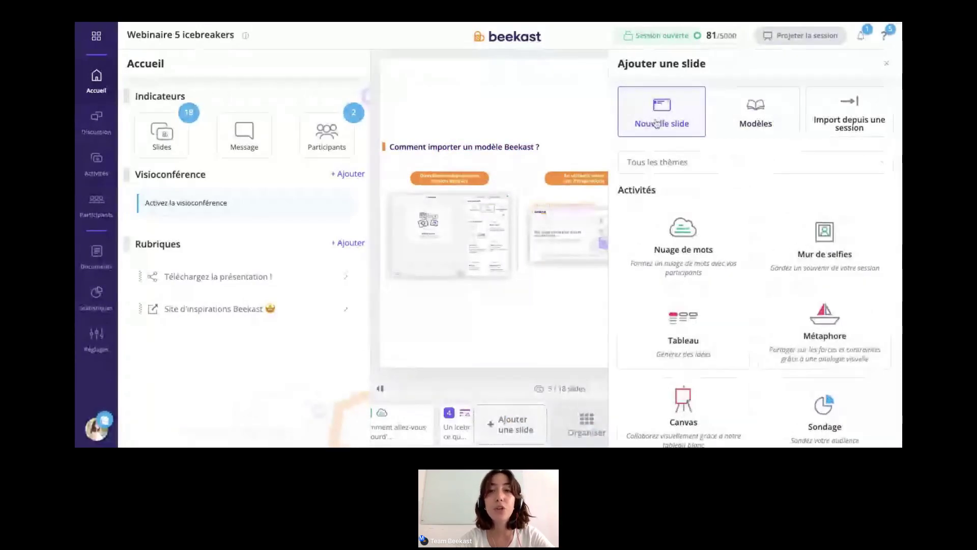
- Switch from new slides to the Modèles library and browse the ready-made templates
{"action": "left_click", "coordinate": [755, 115]}
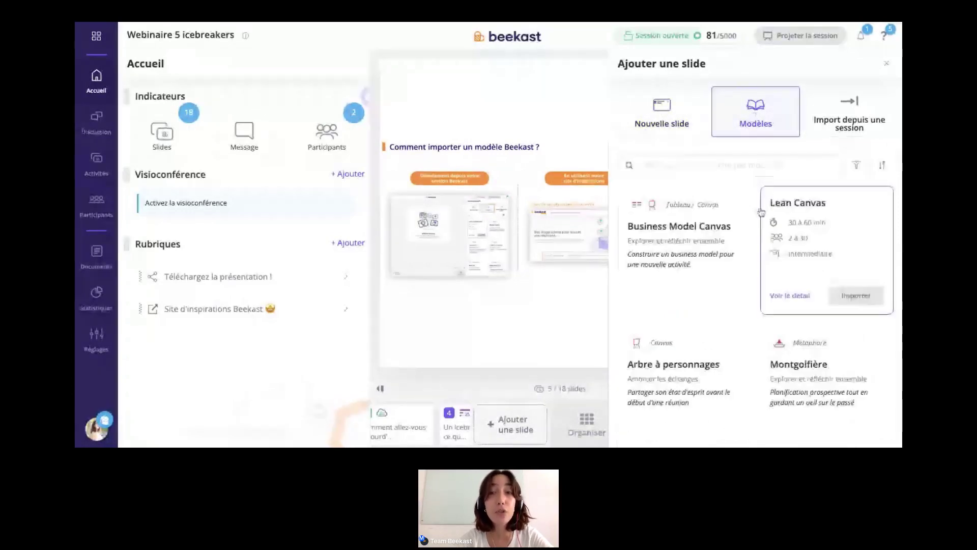
{"action": "scroll", "coordinate": [756, 214], "scroll_direction": "down", "scroll_amount": 2}
{"action": "scroll", "coordinate": [757, 213], "scroll_direction": "down", "scroll_amount": 8}
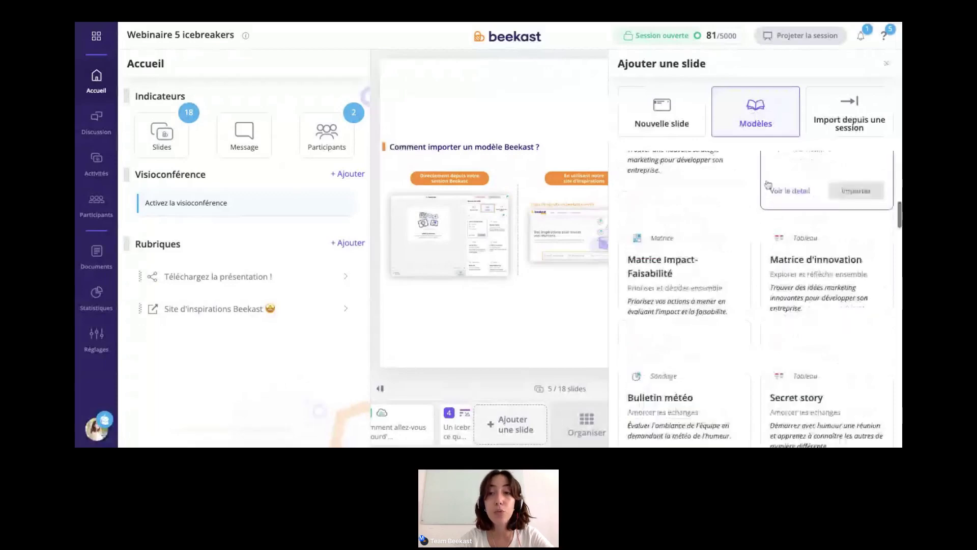
{"action": "scroll", "coordinate": [768, 185], "scroll_direction": "down", "scroll_amount": 6}
{"action": "scroll", "coordinate": [748, 285], "scroll_direction": "up", "scroll_amount": 15}
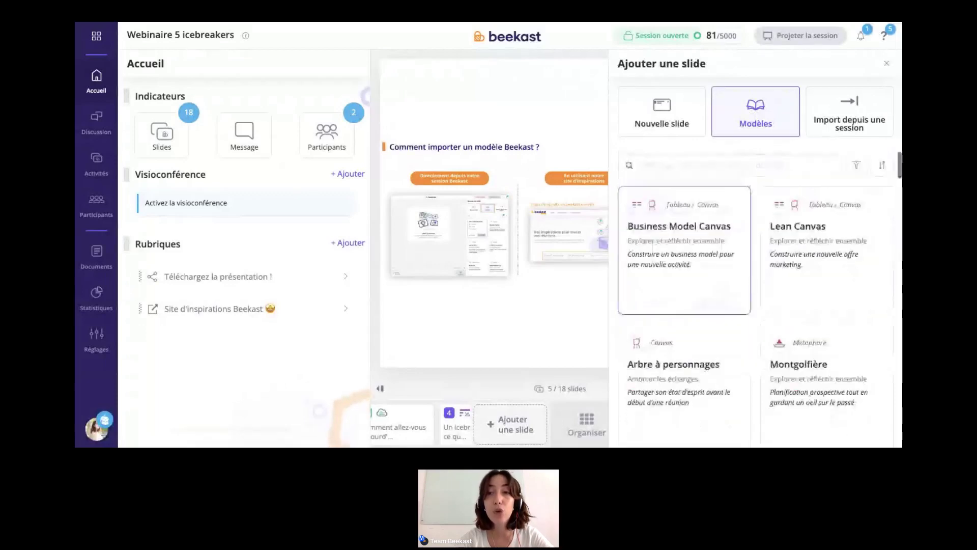
- Filter the templates by the objective "Amorcer les échanges" and apply the filter
{"action": "left_click", "coordinate": [856, 165]}
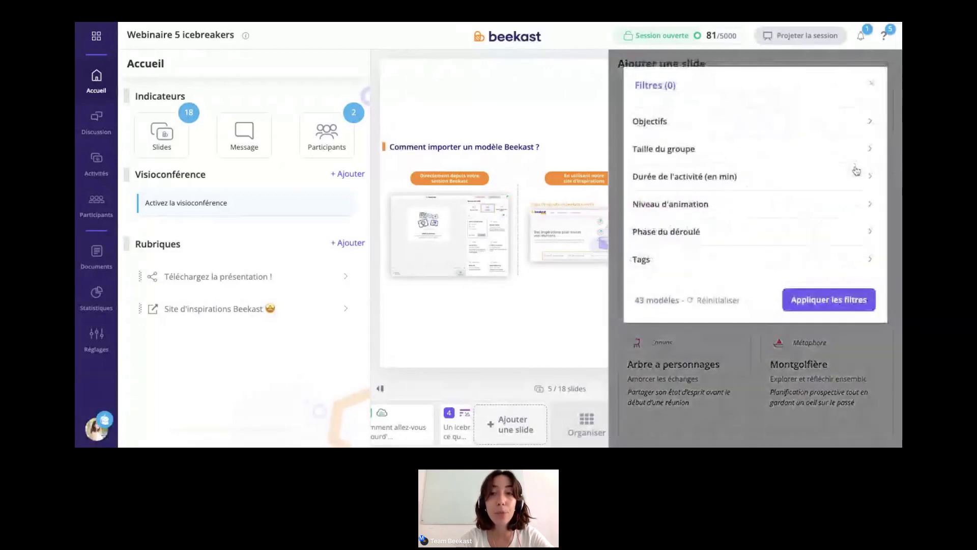
{"action": "left_click", "coordinate": [669, 124]}
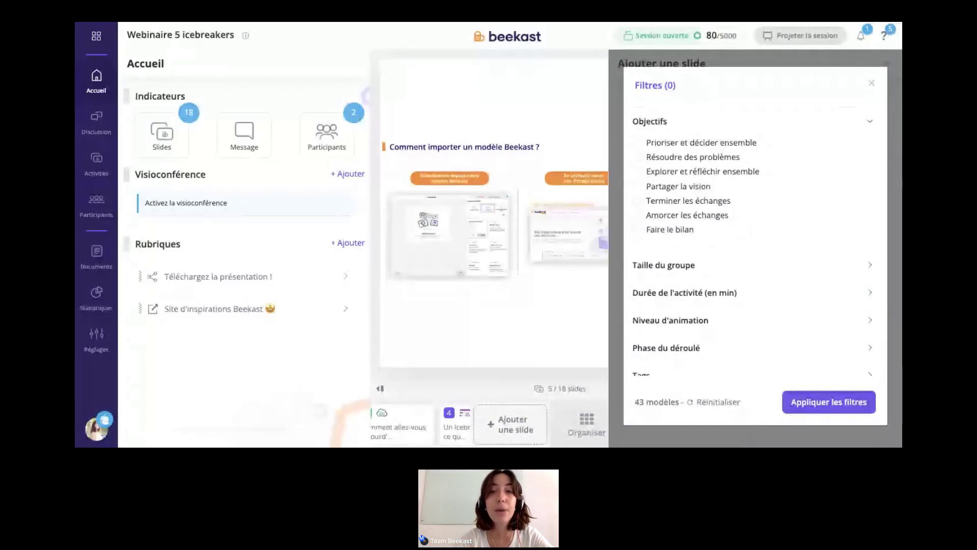
{"action": "left_click", "coordinate": [636, 219]}
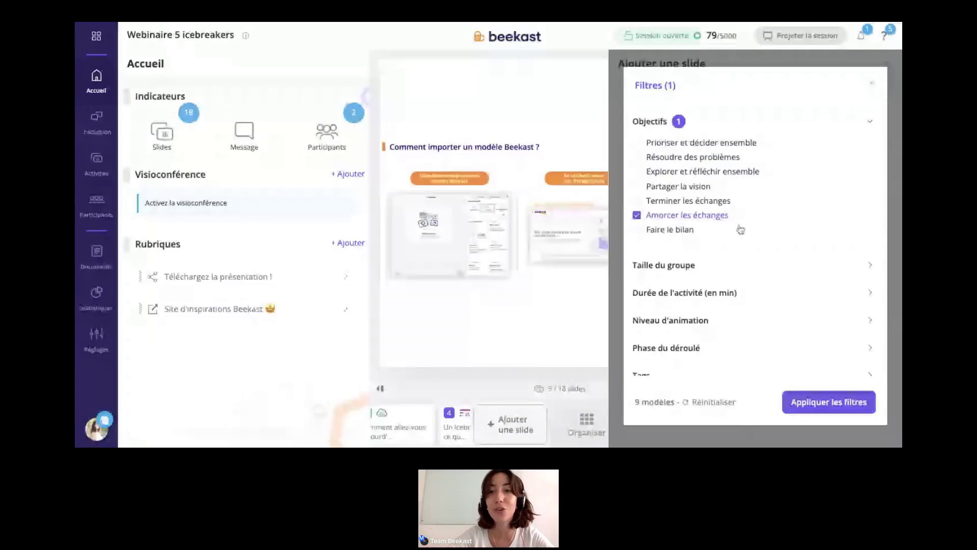
{"action": "left_click", "coordinate": [829, 402]}
- Browse the filtered templates, import Baromètre Emoji with the Smileys variant into the session, and close the slide picker
{"action": "scroll", "coordinate": [725, 237], "scroll_direction": "down", "scroll_amount": 3}
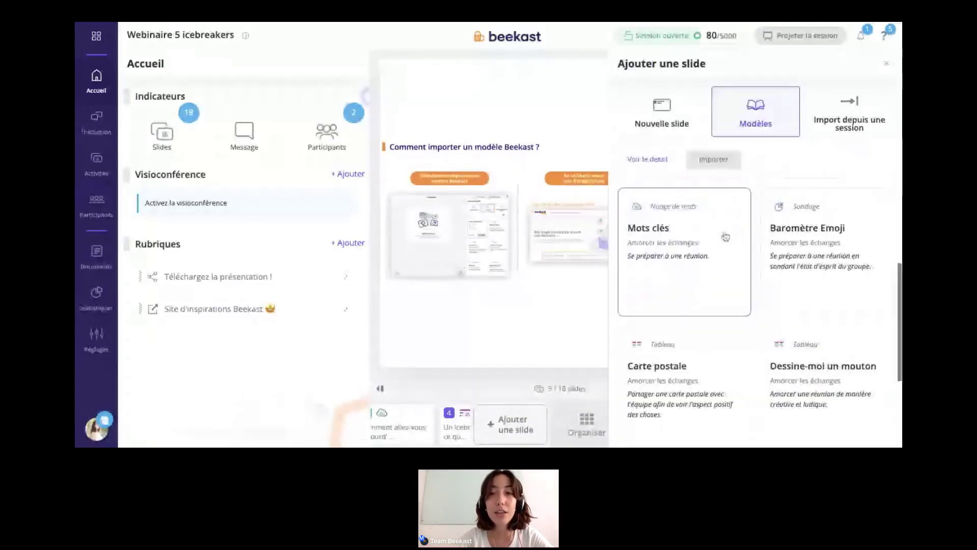
{"action": "scroll", "coordinate": [725, 236], "scroll_direction": "up", "scroll_amount": 3}
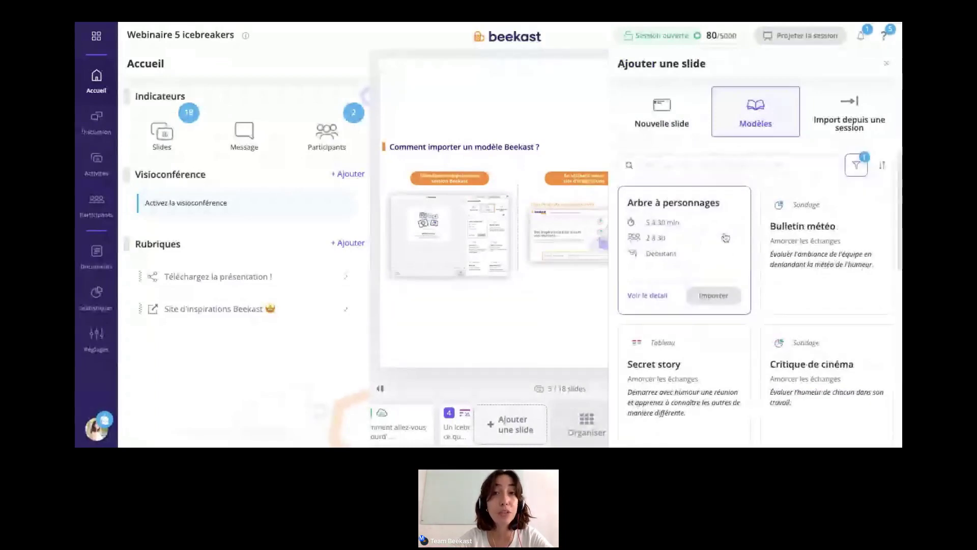
{"action": "scroll", "coordinate": [725, 238], "scroll_direction": "down", "scroll_amount": 5}
{"action": "scroll", "coordinate": [723, 244], "scroll_direction": "up", "scroll_amount": 5}
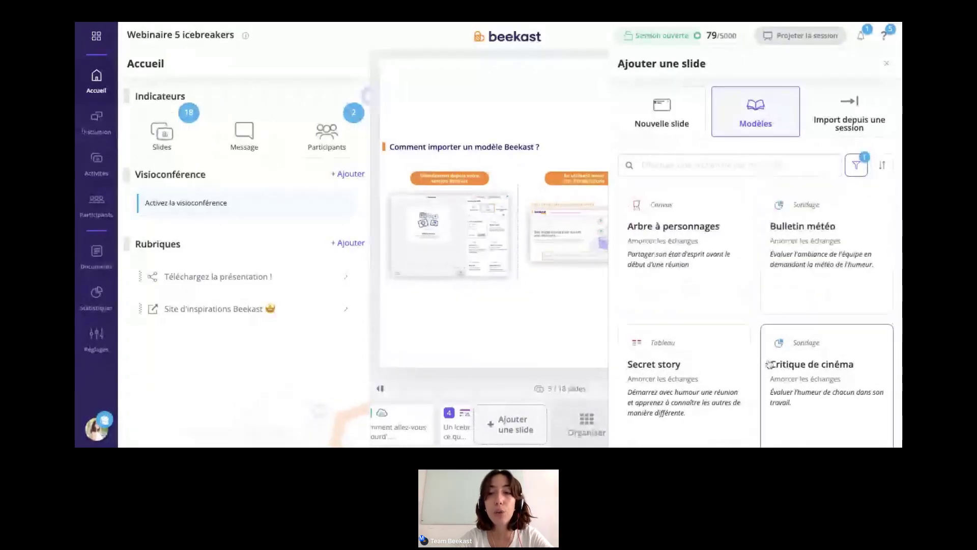
{"action": "scroll", "coordinate": [769, 364], "scroll_direction": "down", "scroll_amount": 4}
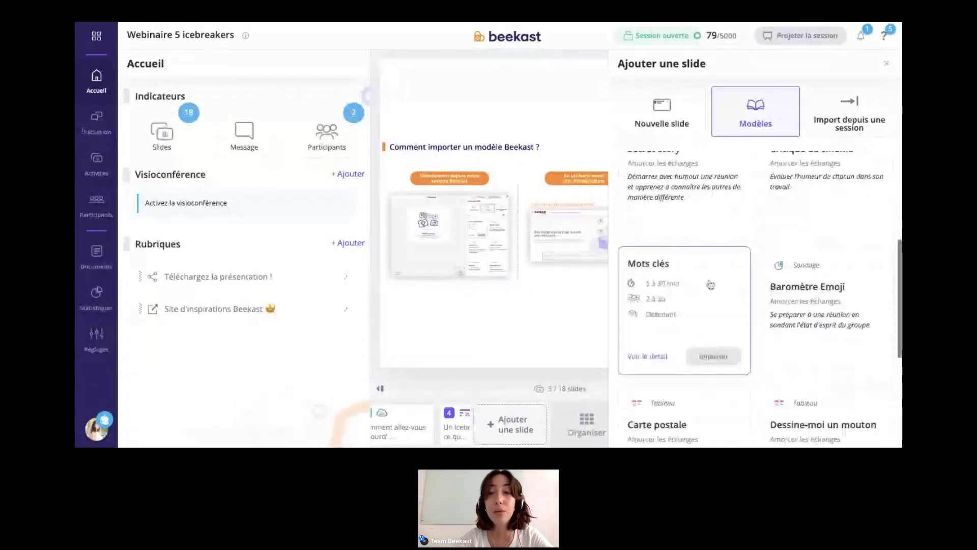
{"action": "scroll", "coordinate": [710, 284], "scroll_direction": "down", "scroll_amount": 2}
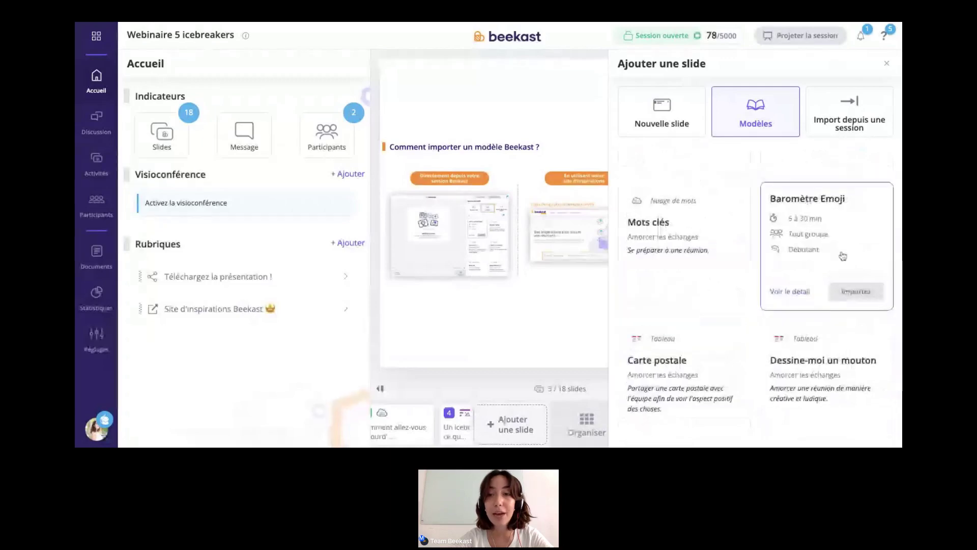
{"action": "left_click", "coordinate": [854, 298]}
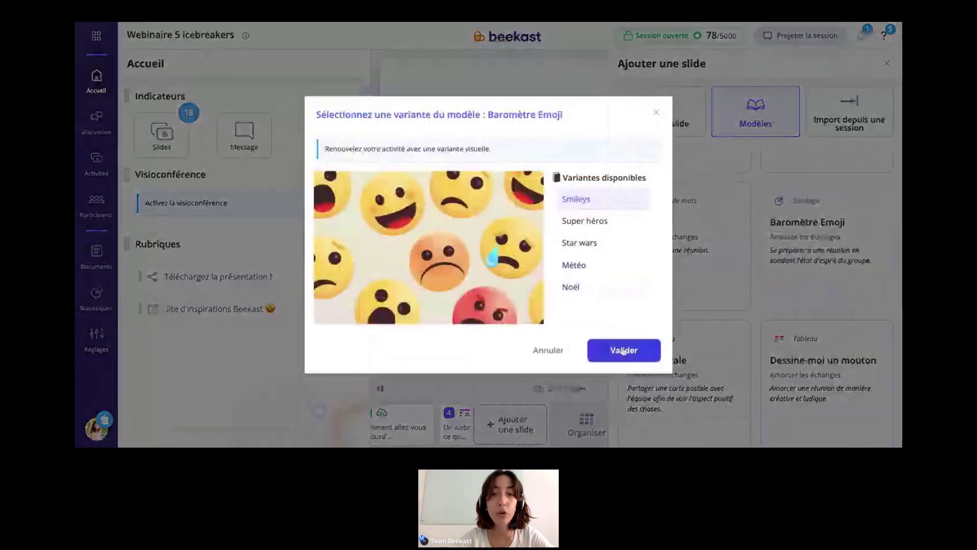
{"action": "left_click", "coordinate": [622, 351]}
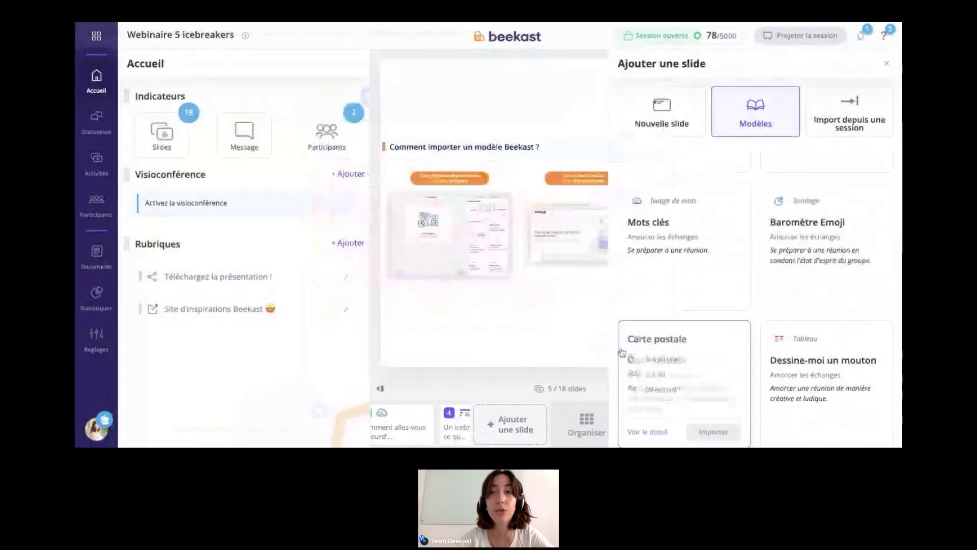
{"action": "left_click", "coordinate": [888, 66]}
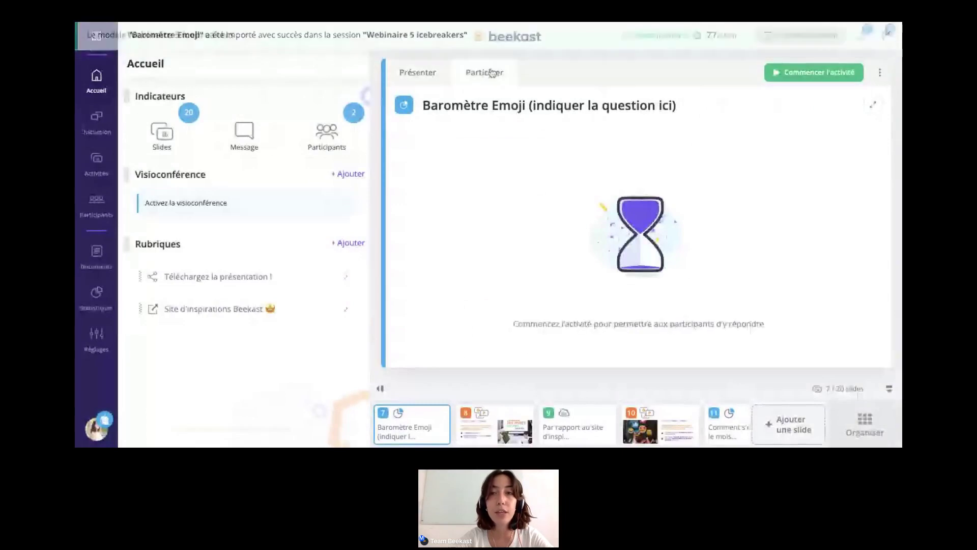
- Start the Baromètre Emoji activity, review its answer options as a participant, and end the activity
{"action": "left_click", "coordinate": [817, 73]}
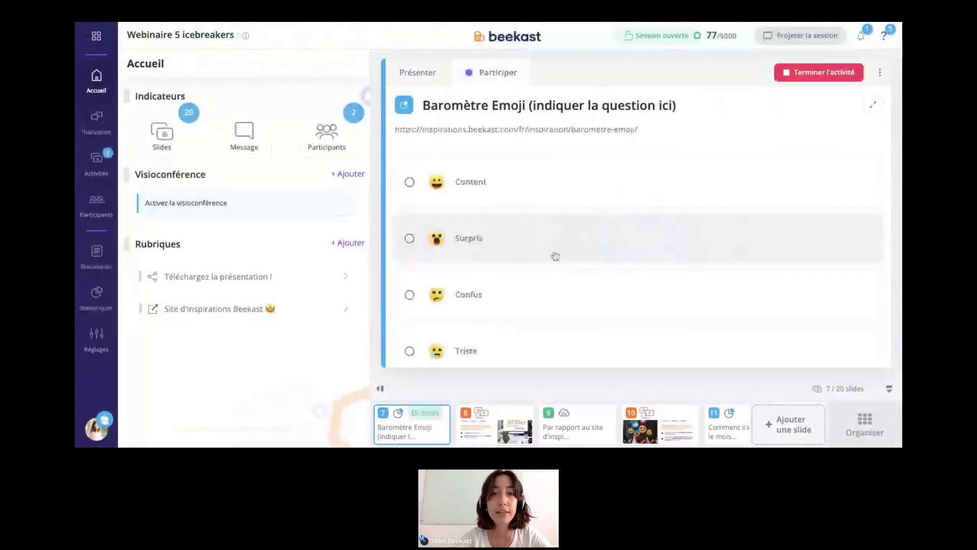
{"action": "scroll", "coordinate": [537, 258], "scroll_direction": "down", "scroll_amount": 3}
{"action": "scroll", "coordinate": [538, 260], "scroll_direction": "up", "scroll_amount": 3}
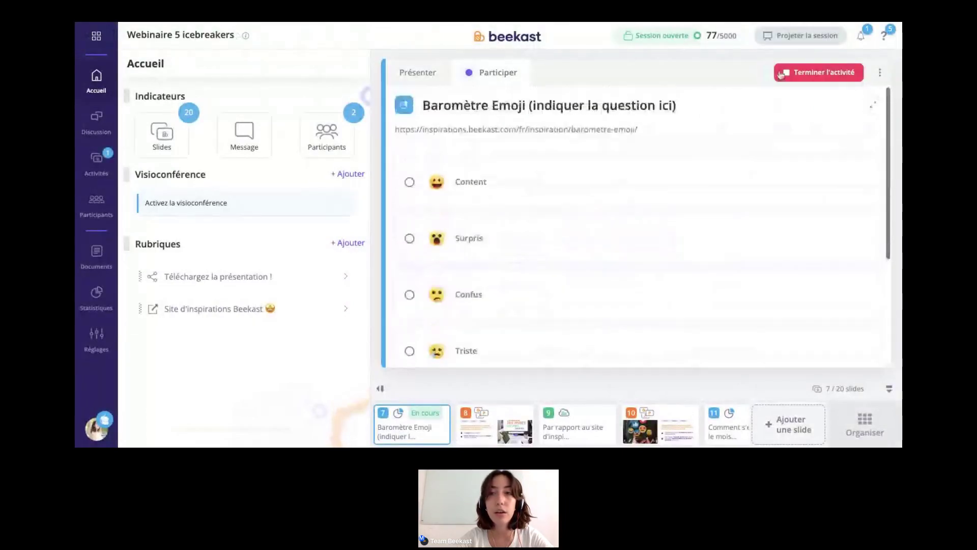
{"action": "left_click", "coordinate": [818, 72]}
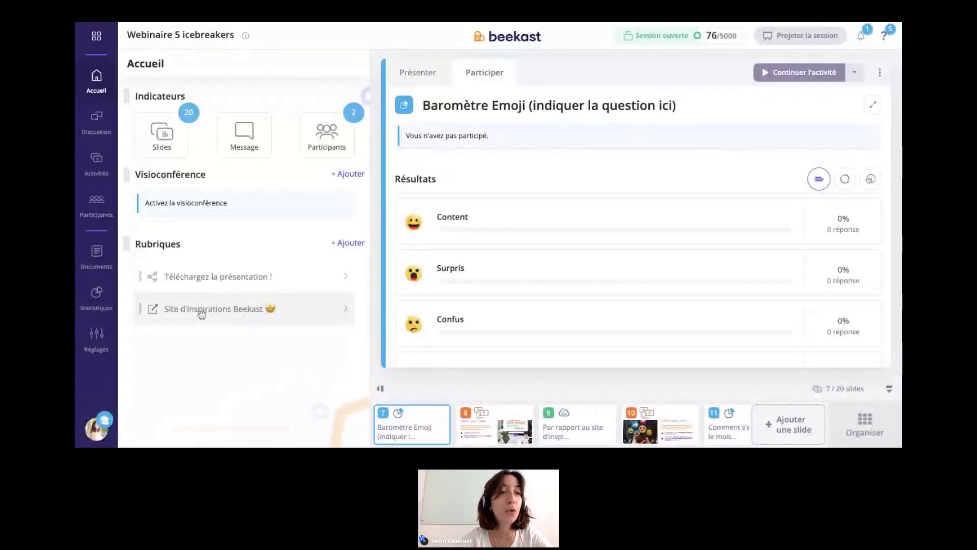
- Open the "Site d'inspirations Beekast" section and look through its search form and featured templates
{"action": "left_click", "coordinate": [237, 311]}
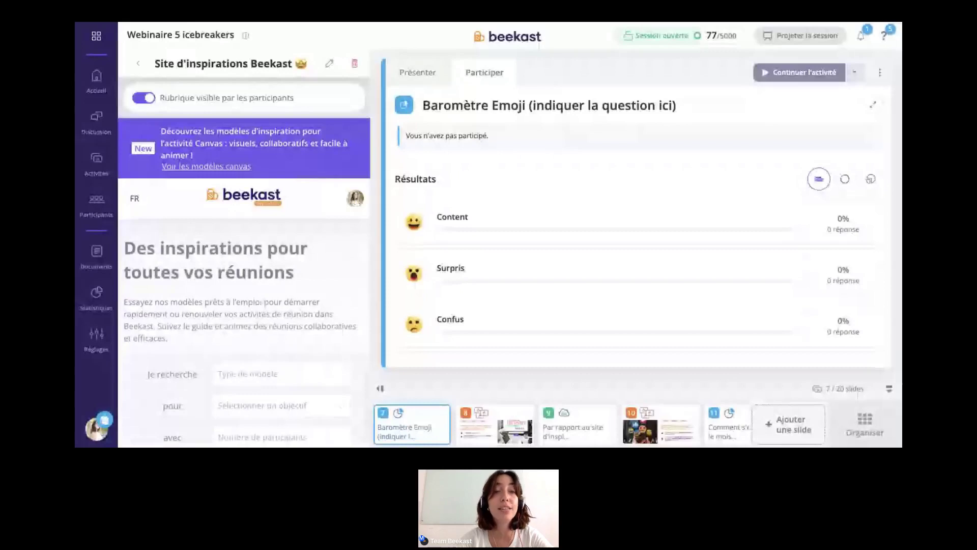
{"action": "scroll", "coordinate": [245, 275], "scroll_direction": "down", "scroll_amount": 1}
{"action": "scroll", "coordinate": [244, 275], "scroll_direction": "down", "scroll_amount": 5}
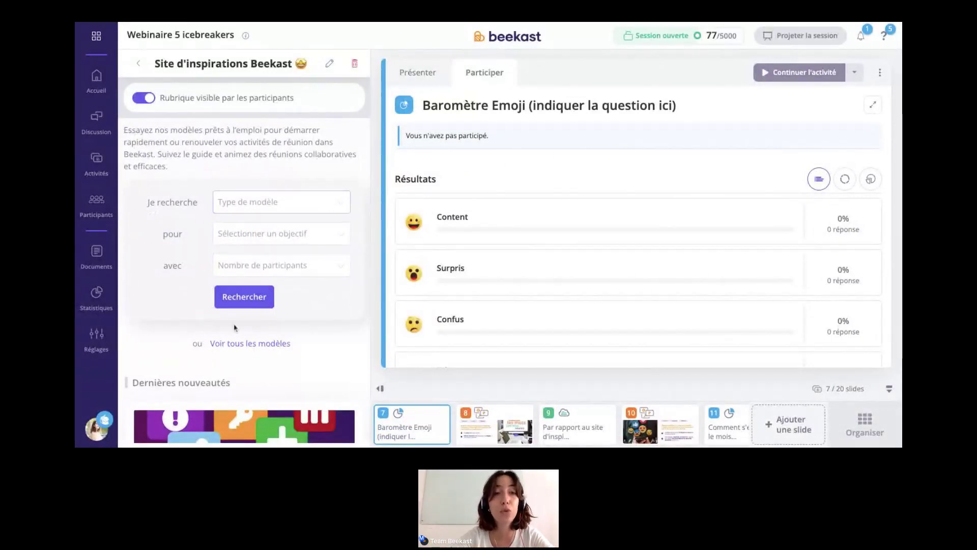
{"action": "scroll", "coordinate": [159, 342], "scroll_direction": "down", "scroll_amount": 4}
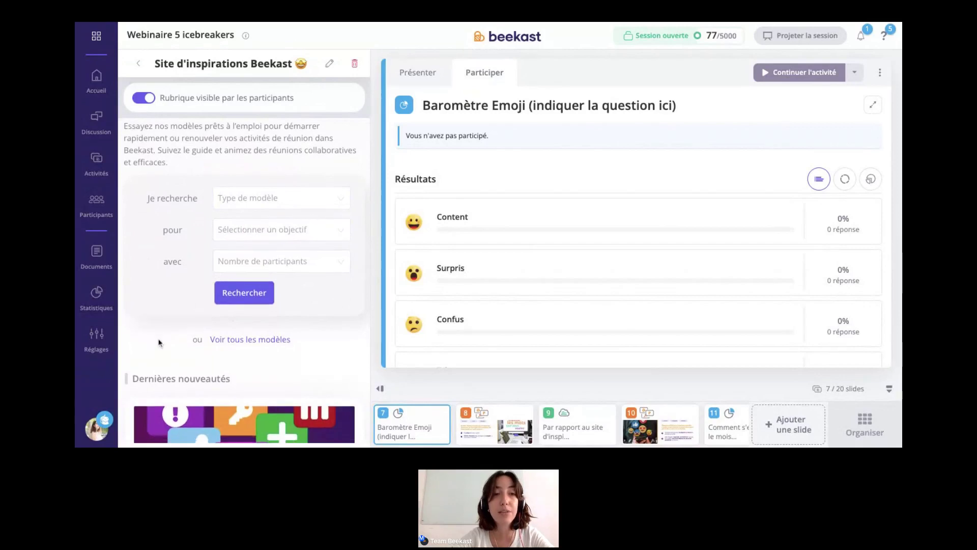
{"action": "scroll", "coordinate": [159, 341], "scroll_direction": "down", "scroll_amount": 5}
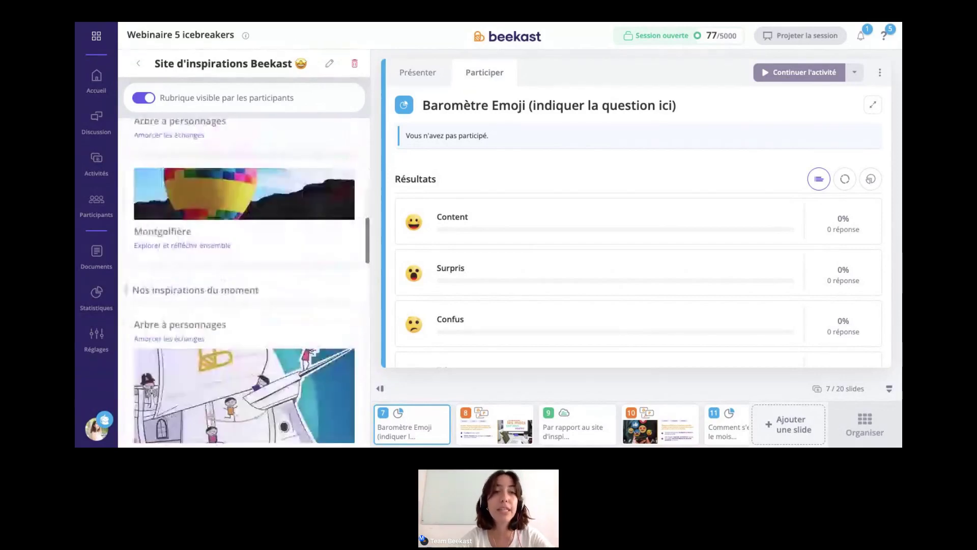
{"action": "scroll", "coordinate": [244, 254], "scroll_direction": "up", "scroll_amount": 1}
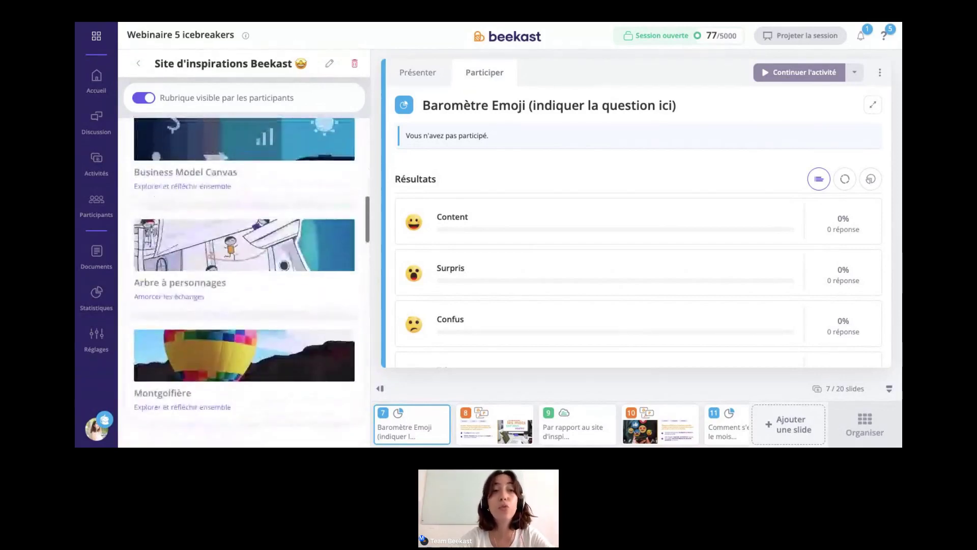
- Open the Arbre à personnages template page and read its prerequisites, facilitation steps, suggestions and variants
{"action": "left_click", "coordinate": [208, 235]}
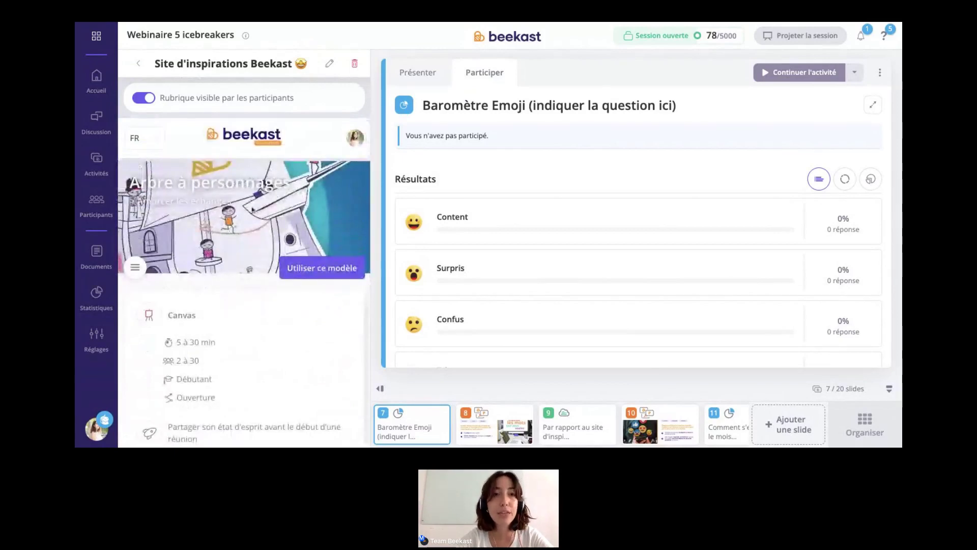
{"action": "scroll", "coordinate": [219, 281], "scroll_direction": "down", "scroll_amount": 5}
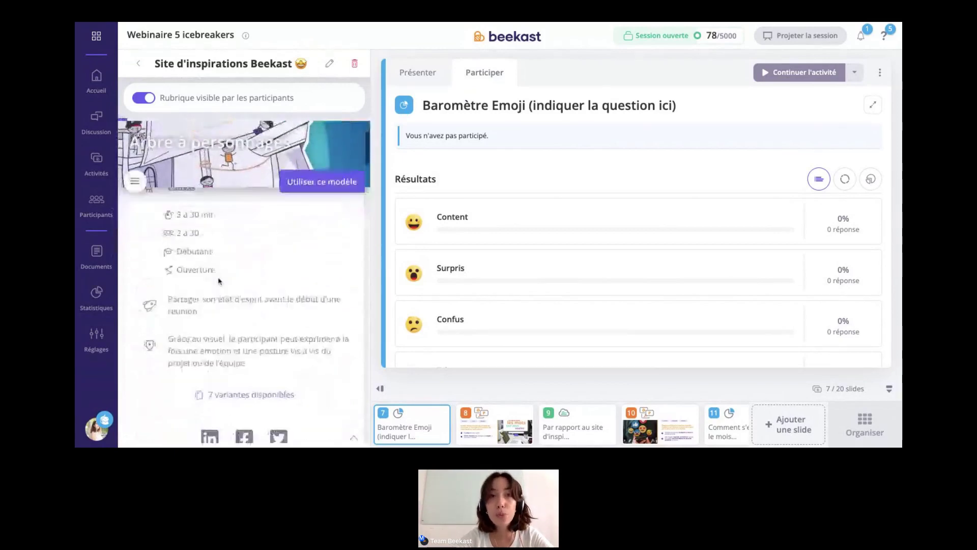
{"action": "scroll", "coordinate": [220, 281], "scroll_direction": "down", "scroll_amount": 5}
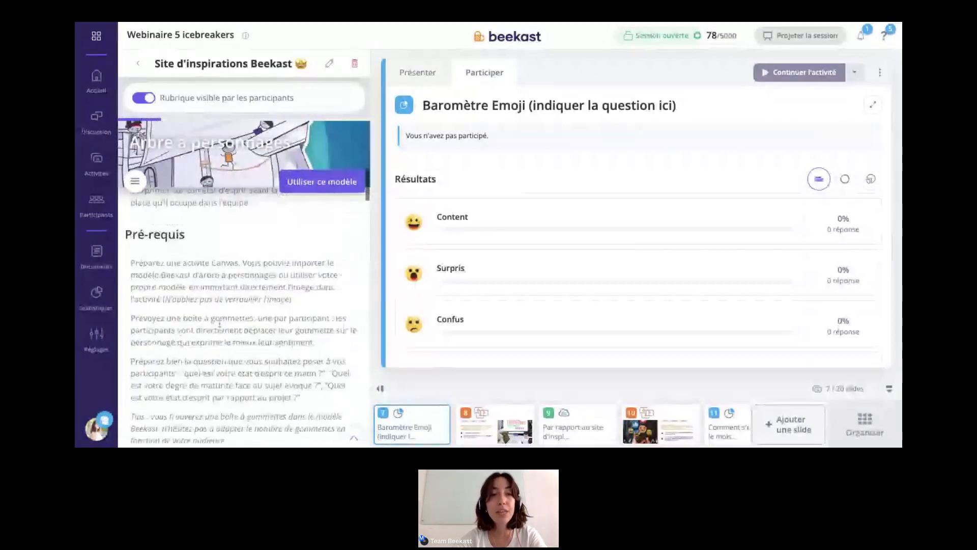
{"action": "scroll", "coordinate": [219, 324], "scroll_direction": "down", "scroll_amount": 5}
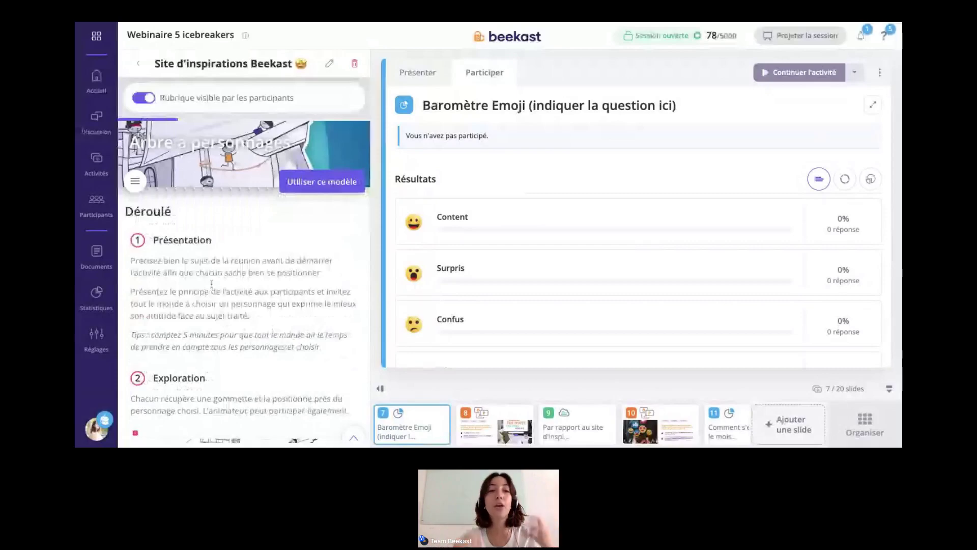
{"action": "scroll", "coordinate": [183, 395], "scroll_direction": "down", "scroll_amount": 5}
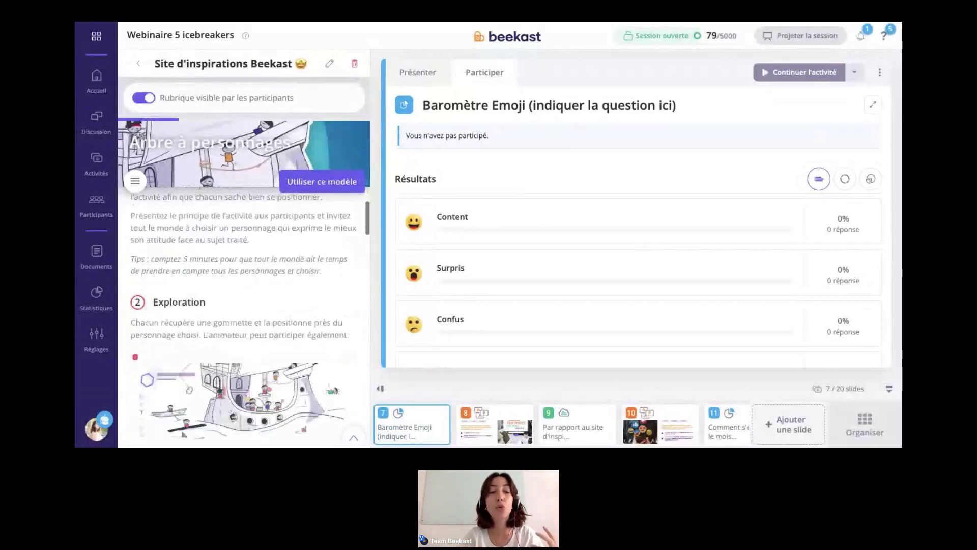
{"action": "scroll", "coordinate": [183, 394], "scroll_direction": "down", "scroll_amount": 7}
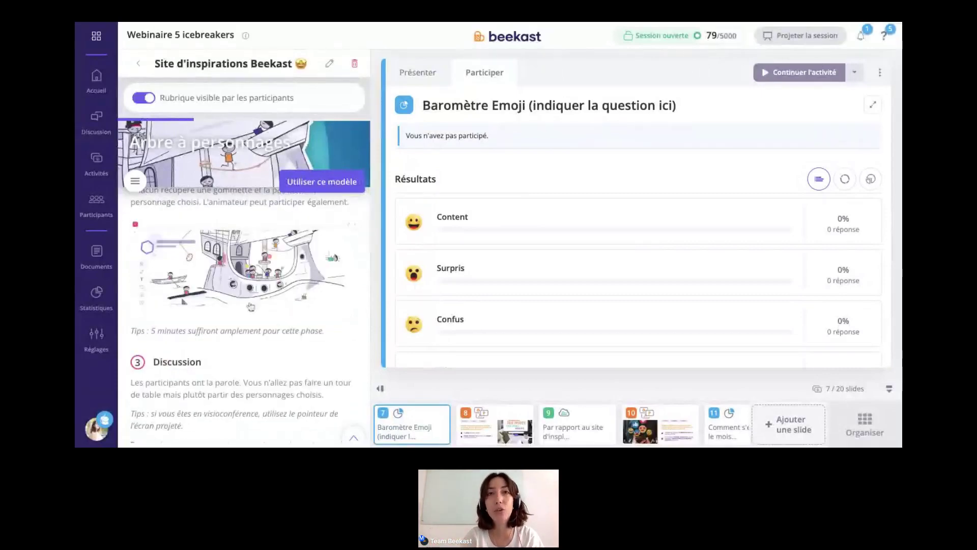
{"action": "scroll", "coordinate": [250, 305], "scroll_direction": "down", "scroll_amount": 2}
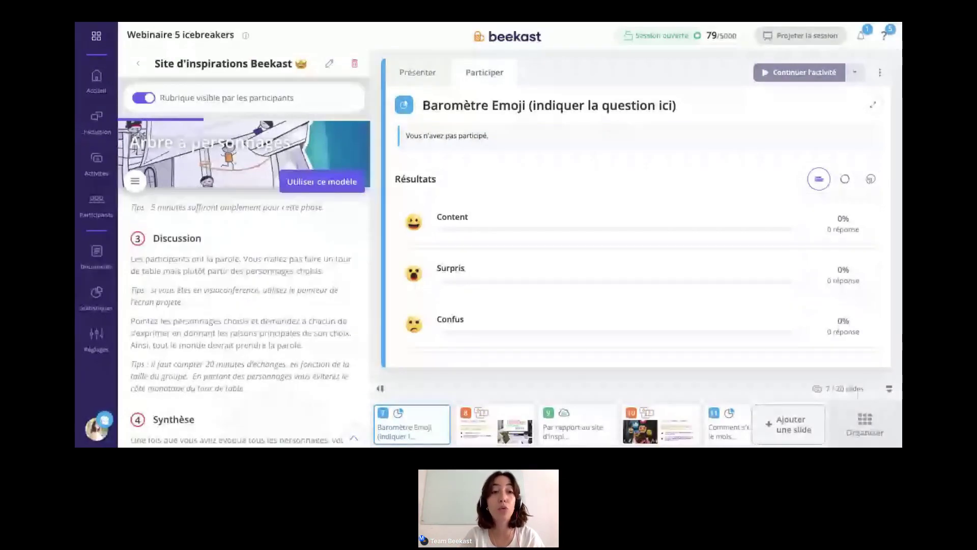
{"action": "scroll", "coordinate": [244, 305], "scroll_direction": "down", "scroll_amount": 11}
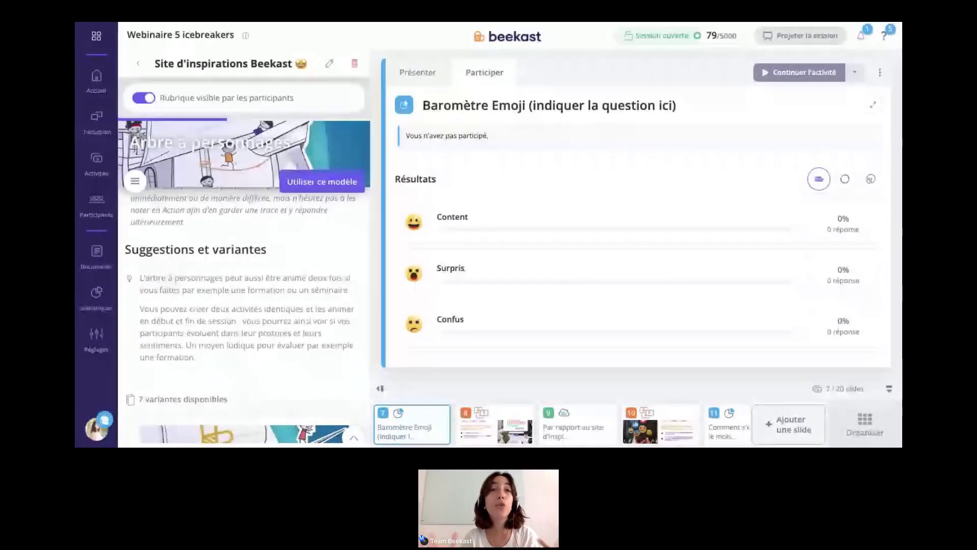
{"action": "scroll", "coordinate": [245, 285], "scroll_direction": "down", "scroll_amount": 1}
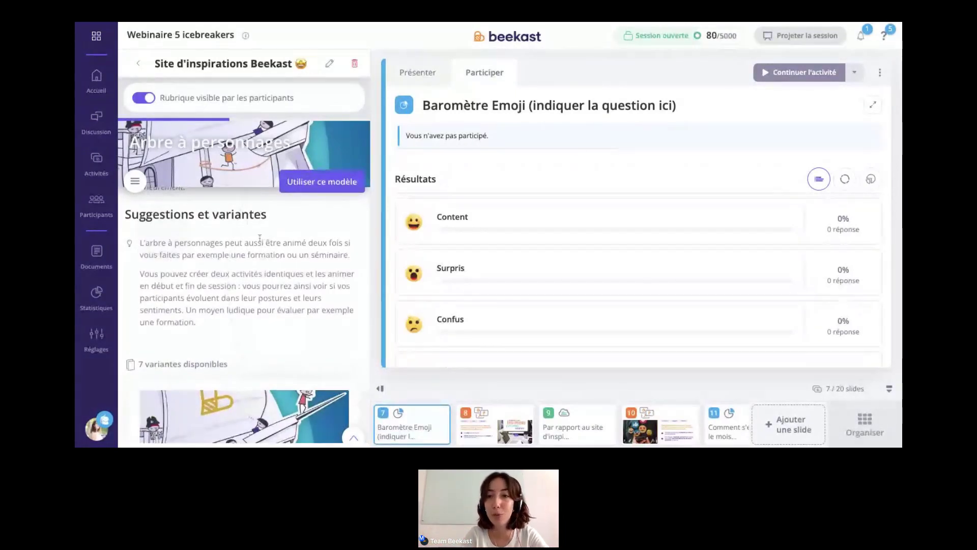
{"action": "scroll", "coordinate": [260, 238], "scroll_direction": "up", "scroll_amount": 10}
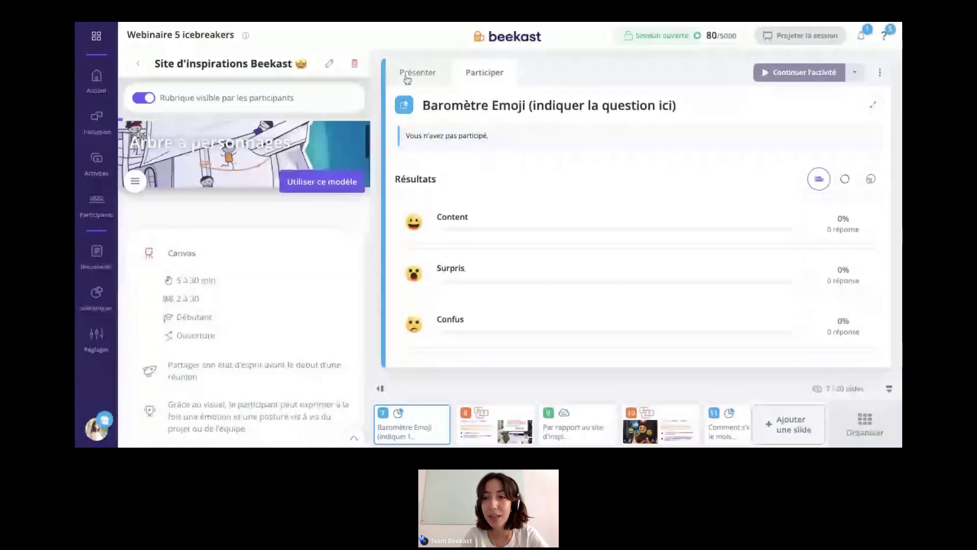